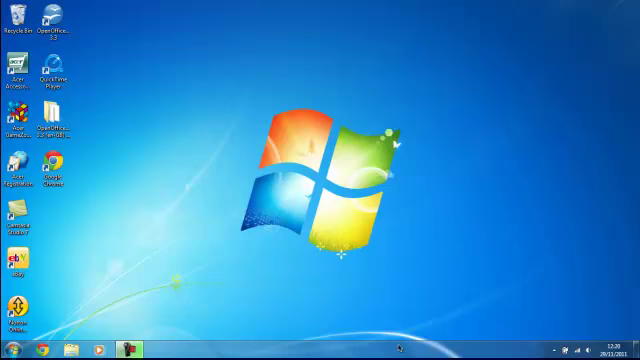
pyautogui.rightClick(398, 347)
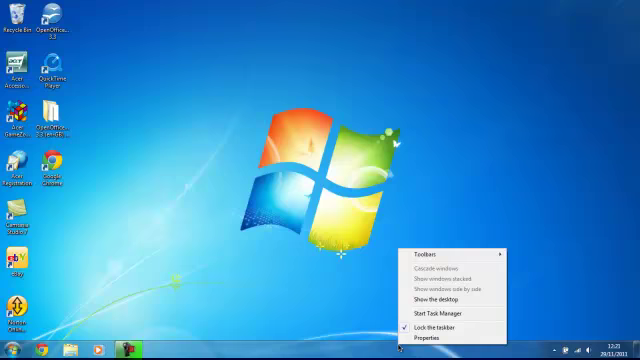
# Step: Open Taskbar and Start Menu Properties and move its window to the screen centre
pyautogui.click(425, 338)
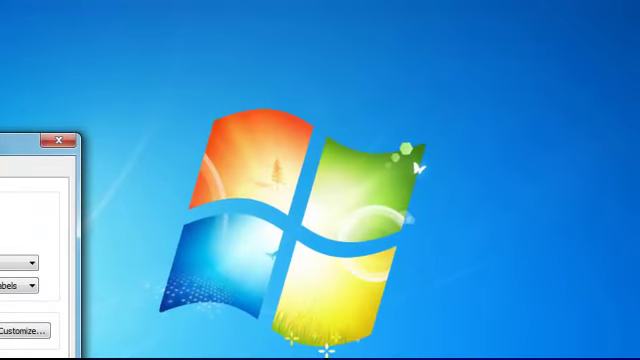
pyautogui.moveTo(36, 100); pyautogui.dragTo(306, 18)
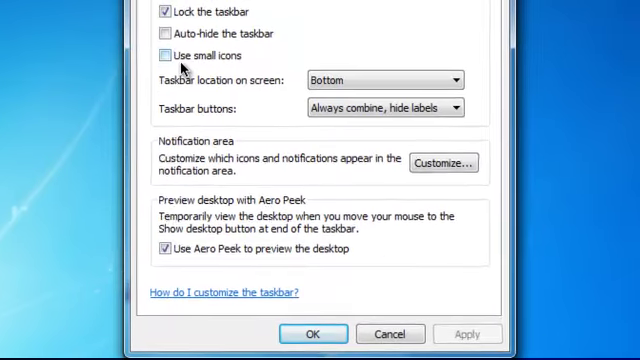
# Step: Turn on small taskbar icons, keep the taskbar at Bottom, and list the button-grouping choices
pyautogui.click(193, 110)
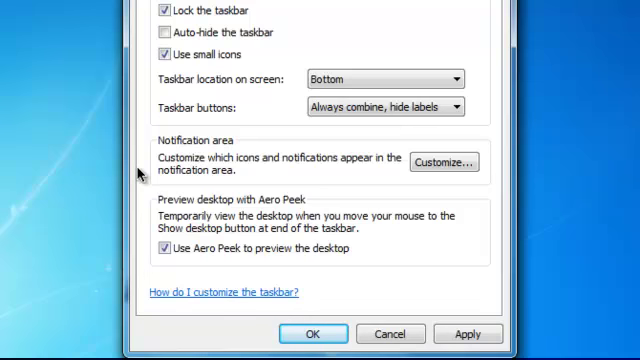
pyautogui.click(340, 79)
pyautogui.click(349, 82)
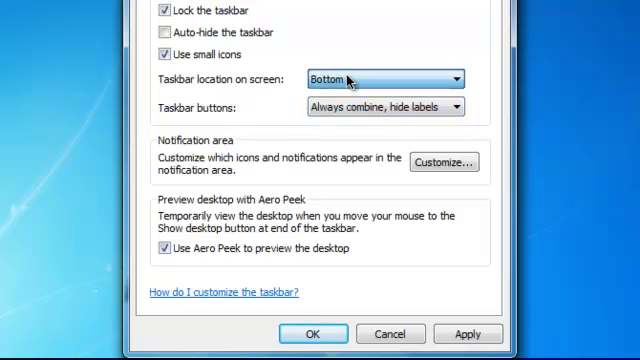
pyautogui.click(350, 107)
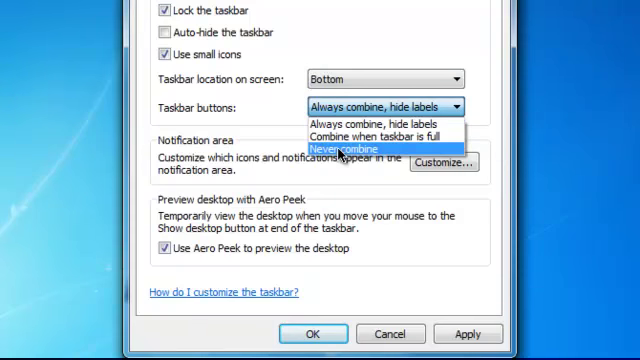
# Step: Set taskbar buttons to Never combine and apply
pyautogui.click(340, 150)
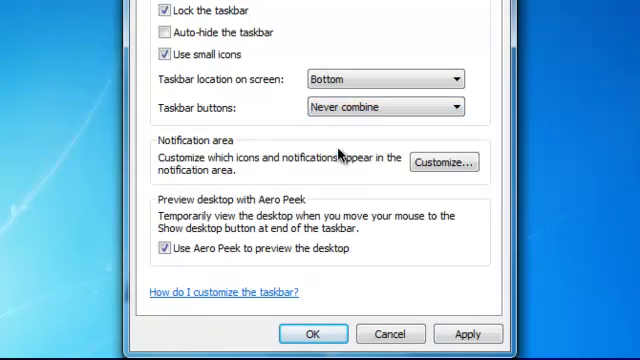
pyautogui.click(468, 334)
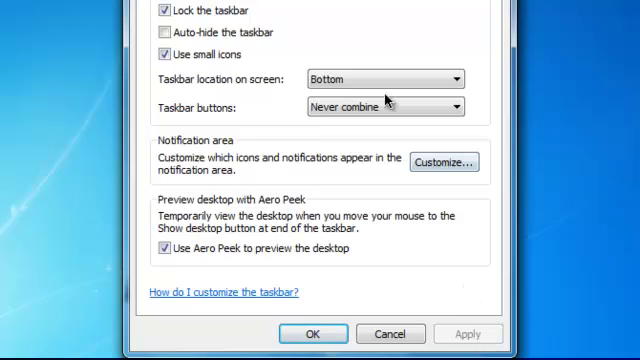
# Step: Restore normal icons and 'Always combine, hide labels', then apply and close with OK
pyautogui.click(200, 56)
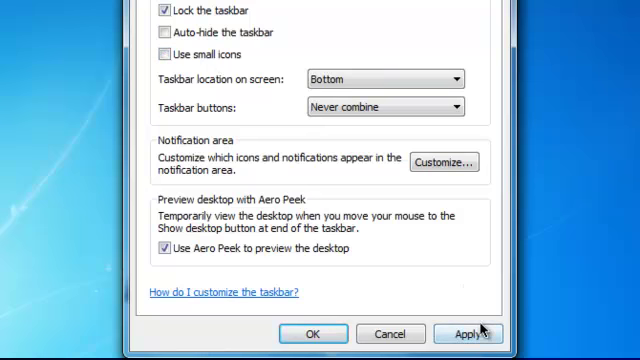
pyautogui.click(390, 107)
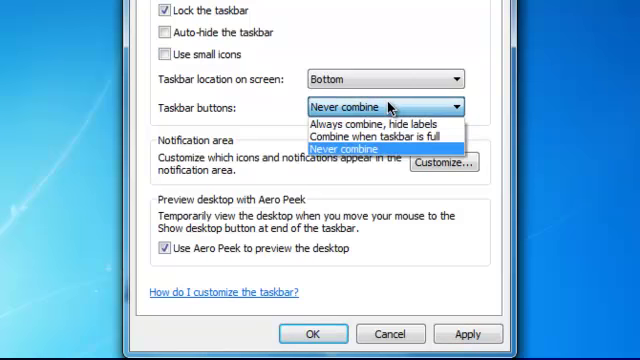
pyautogui.click(390, 122)
pyautogui.click(467, 334)
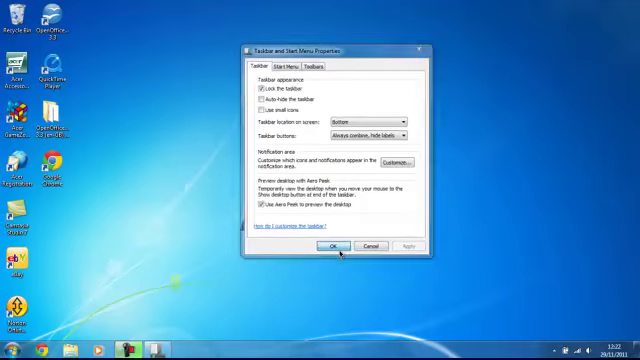
pyautogui.click(340, 249)
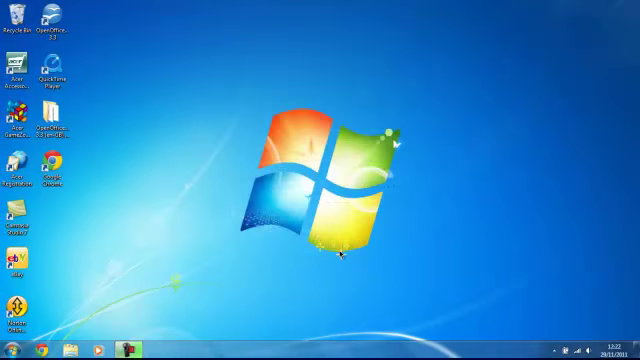